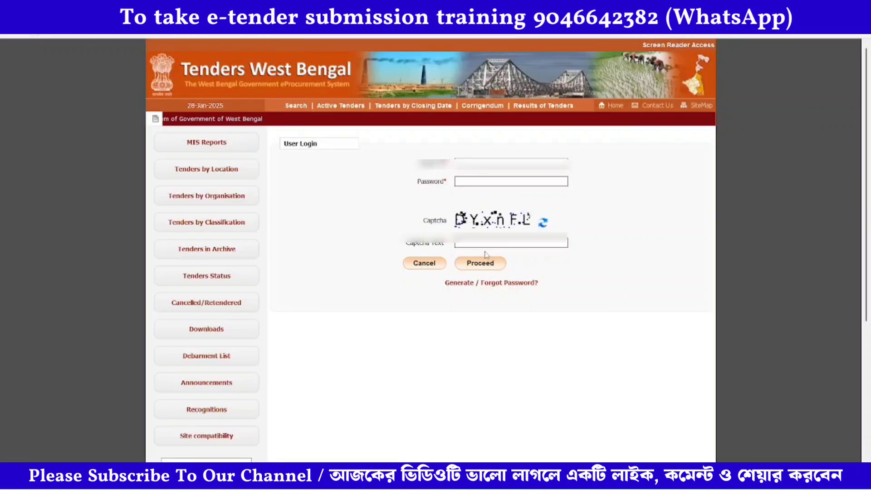
- Proceed with the user login and authenticate with the digital signature certificate by entering the user PIN
{"action": "left_click", "coordinate": [482, 263]}
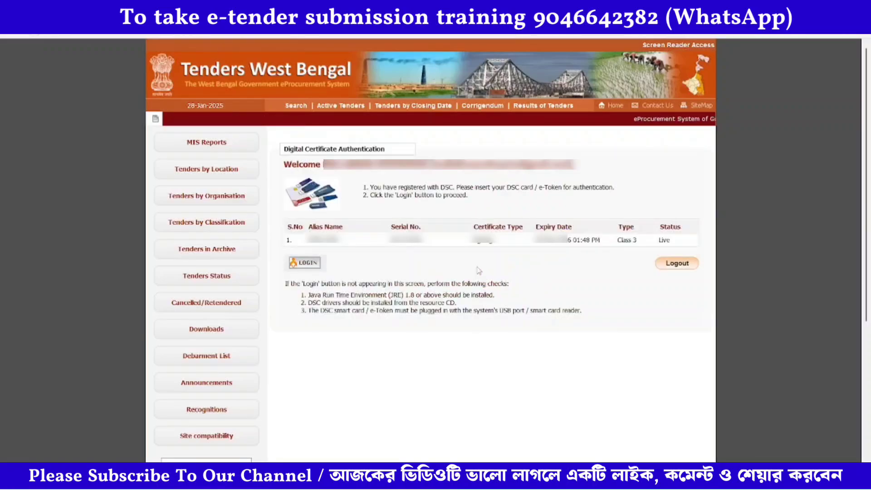
{"action": "left_click", "coordinate": [304, 265]}
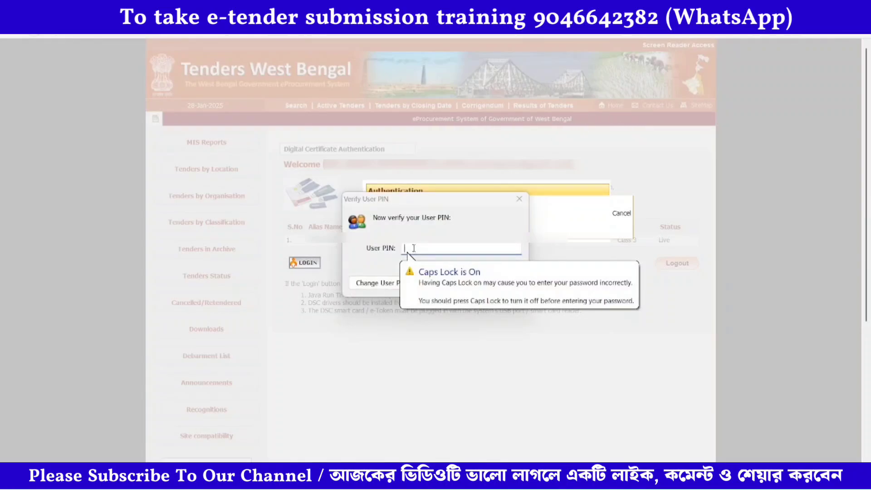
{"action": "type", "text": "**********"}
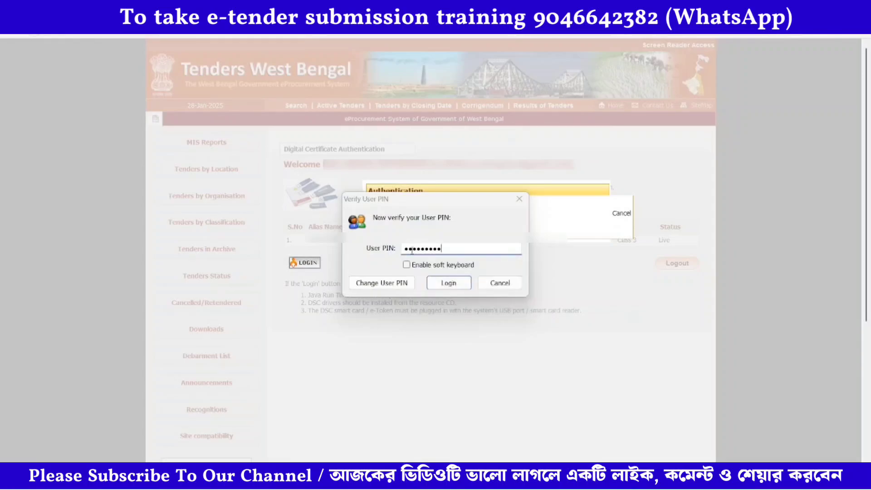
{"action": "left_click", "coordinate": [448, 286]}
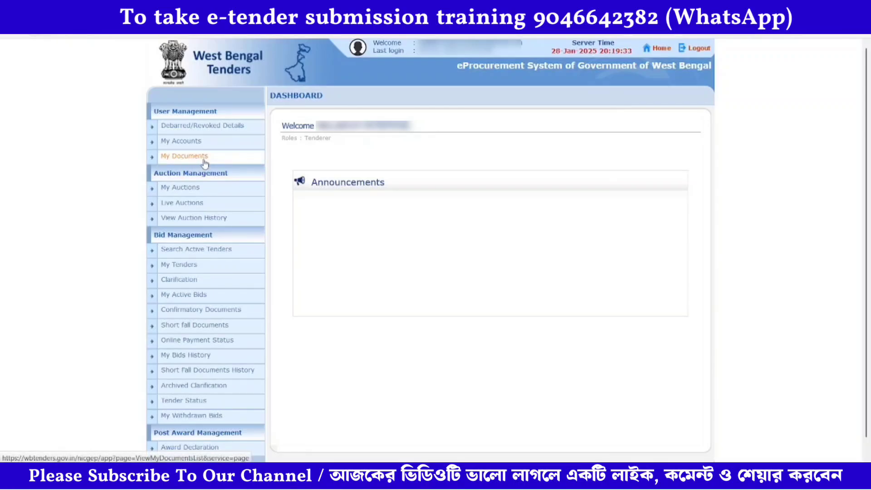
- Open the active tenders search and set the organisation to Zilla Parishad
{"action": "left_click", "coordinate": [207, 256]}
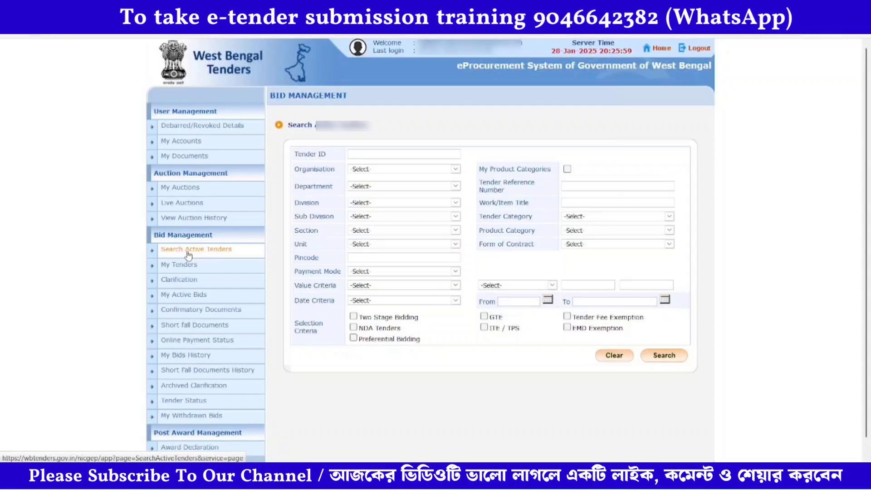
{"action": "left_click", "coordinate": [359, 171]}
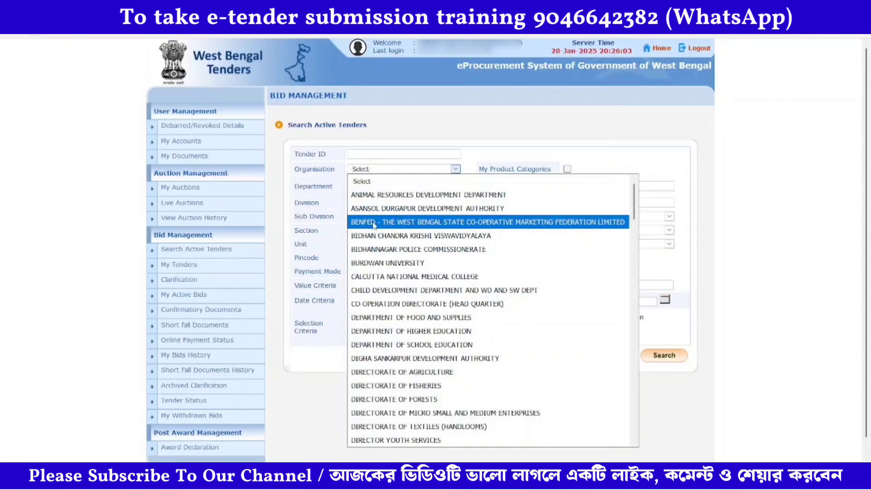
{"action": "scroll", "coordinate": [388, 266], "scroll_direction": "down", "scroll_amount": 6}
{"action": "scroll", "coordinate": [388, 265], "scroll_direction": "down", "scroll_amount": 20}
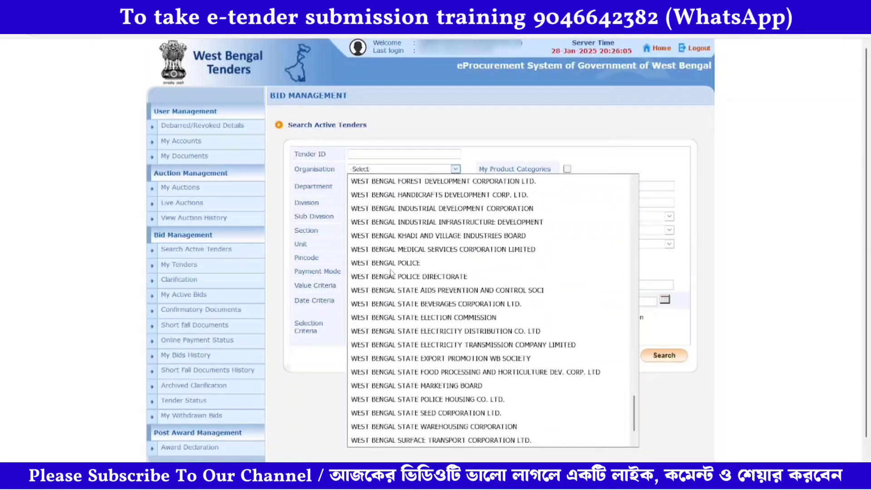
{"action": "scroll", "coordinate": [391, 270], "scroll_direction": "down", "scroll_amount": 2}
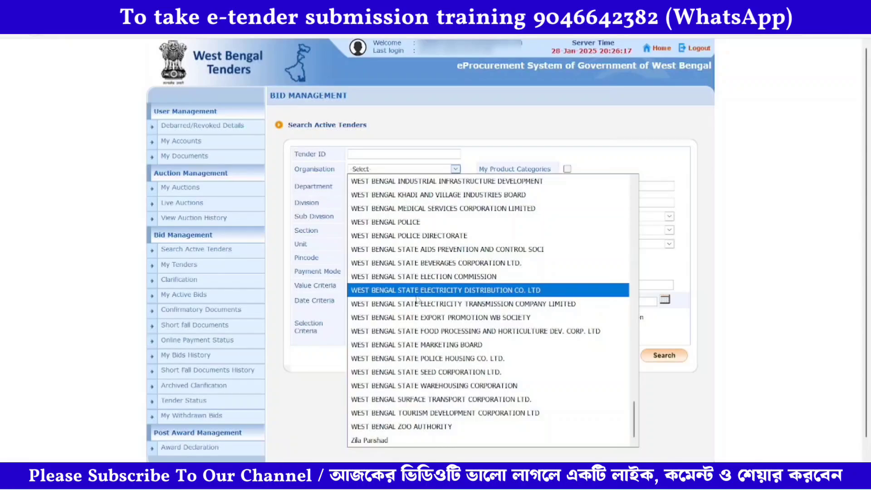
{"action": "left_click", "coordinate": [394, 440]}
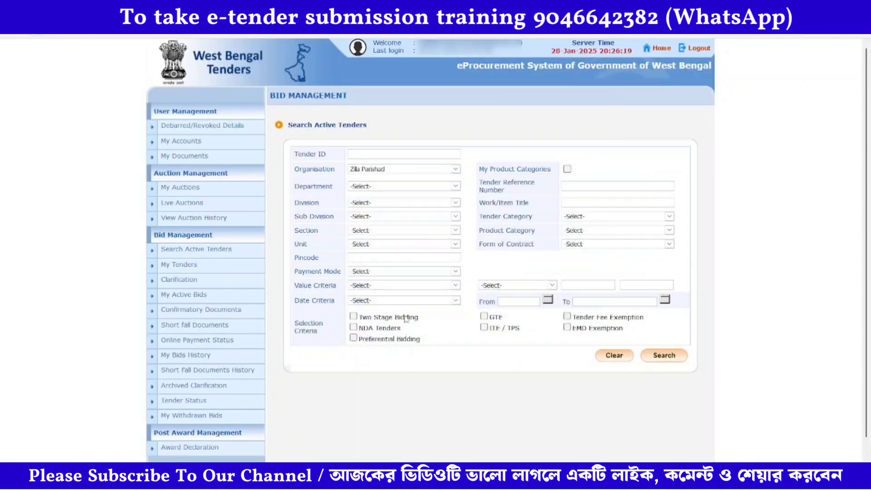
- Set the department to Zilla Parishad and the division to Bankura
{"action": "left_click", "coordinate": [367, 186]}
{"action": "left_click", "coordinate": [363, 213]}
{"action": "left_click", "coordinate": [373, 205]}
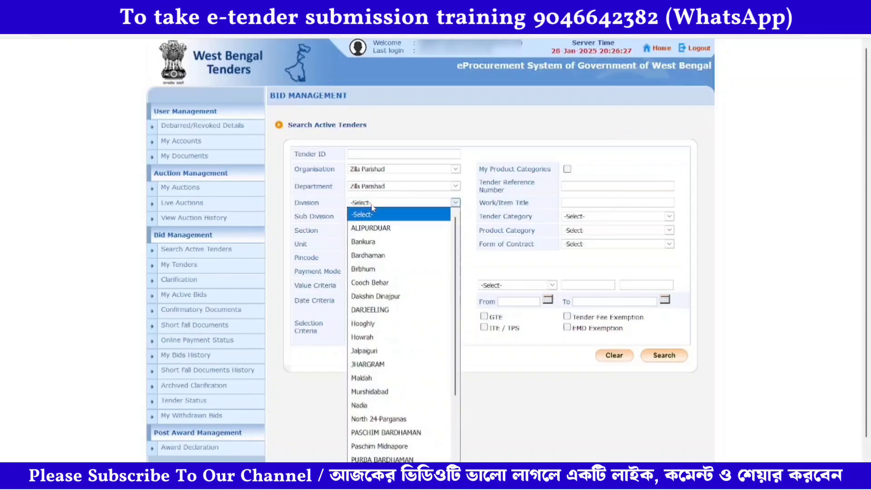
{"action": "left_click", "coordinate": [363, 242]}
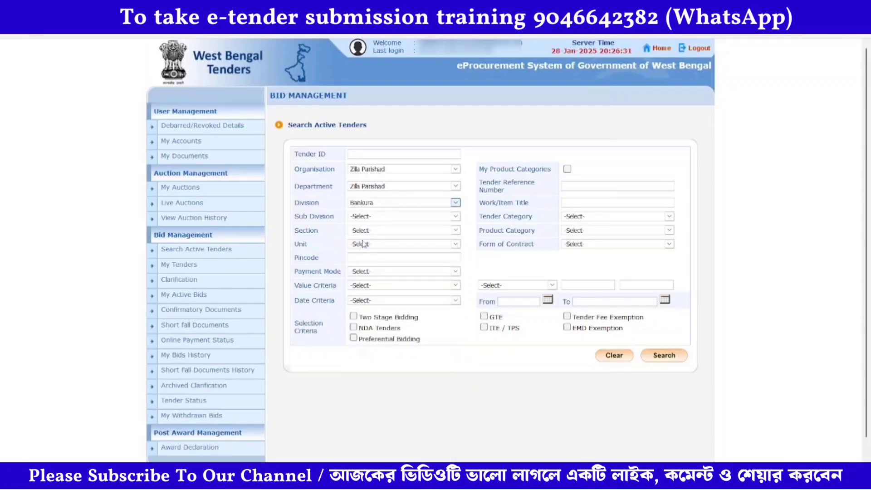
{"action": "left_click", "coordinate": [362, 216]}
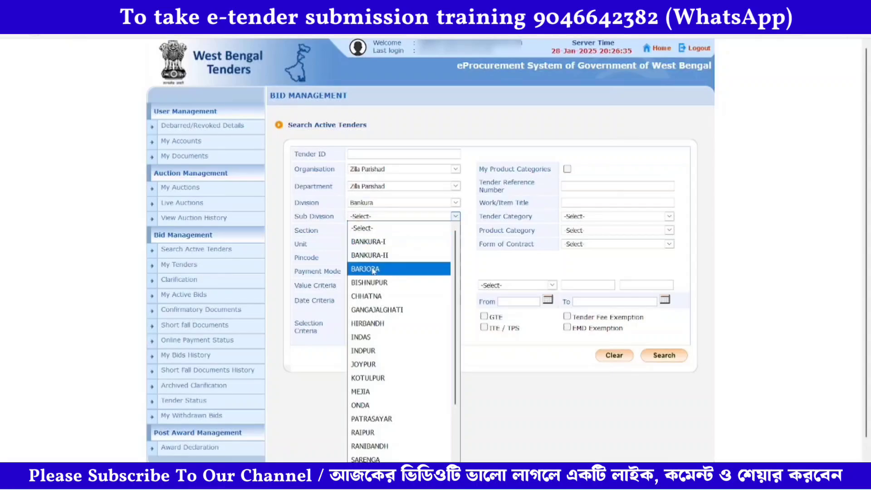
{"action": "left_click", "coordinate": [388, 283]}
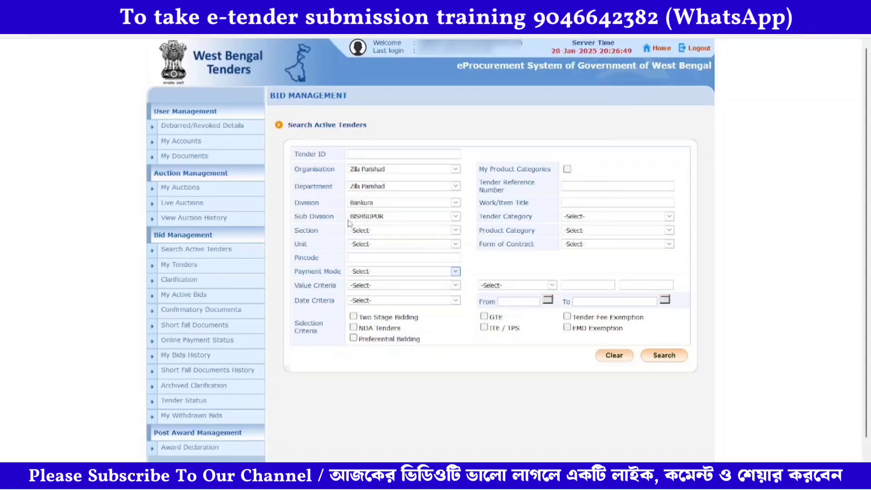
{"action": "left_click", "coordinate": [384, 231]}
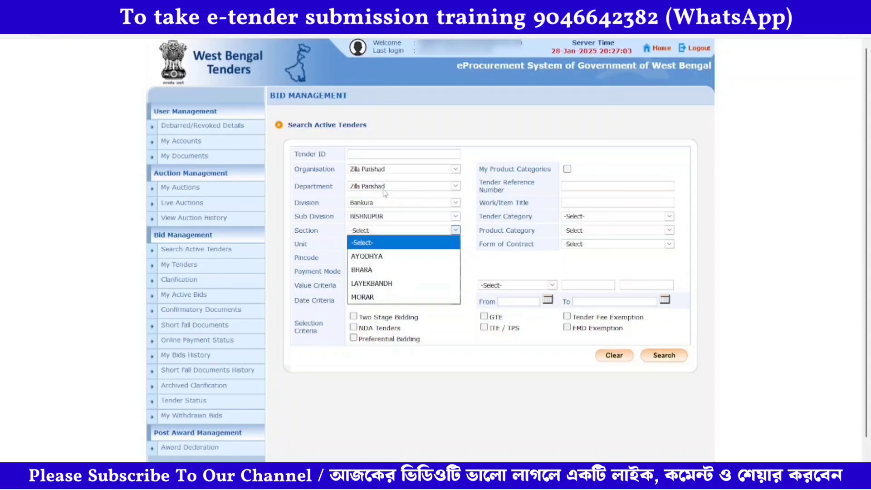
{"action": "left_click", "coordinate": [377, 217]}
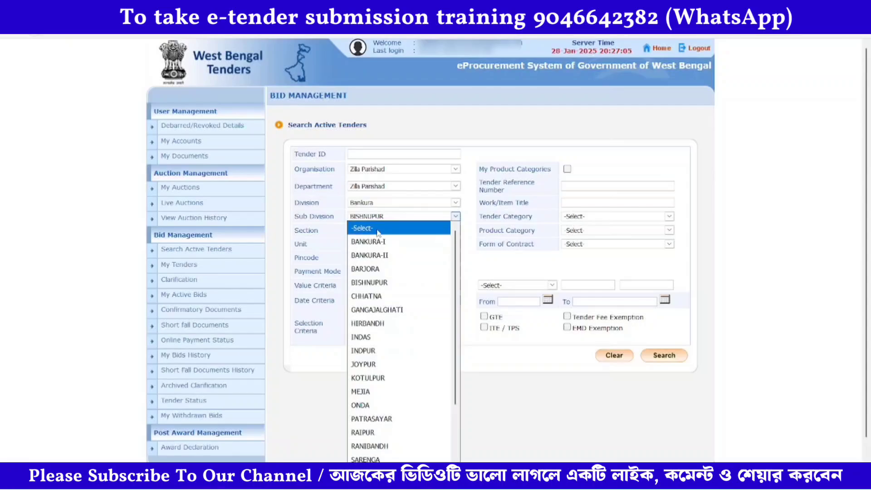
{"action": "left_click", "coordinate": [377, 225]}
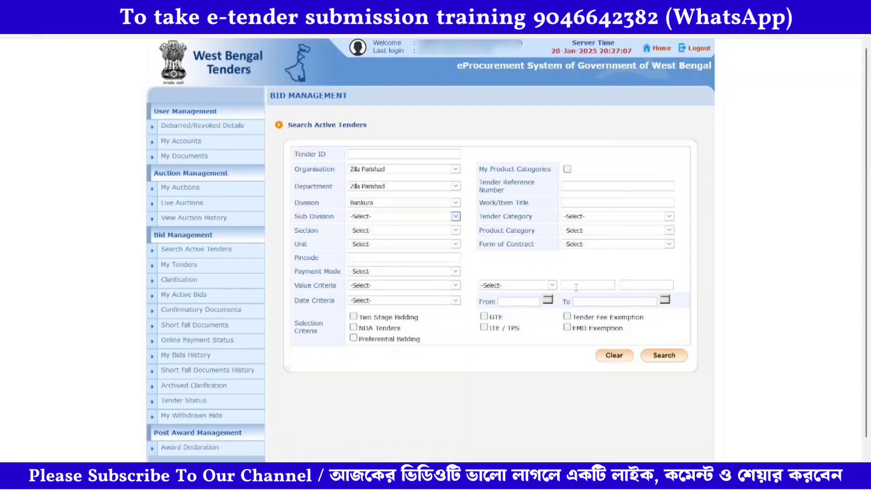
- Set the sub division to BISHNUPUR and search for the active tenders
{"action": "left_click", "coordinate": [388, 222]}
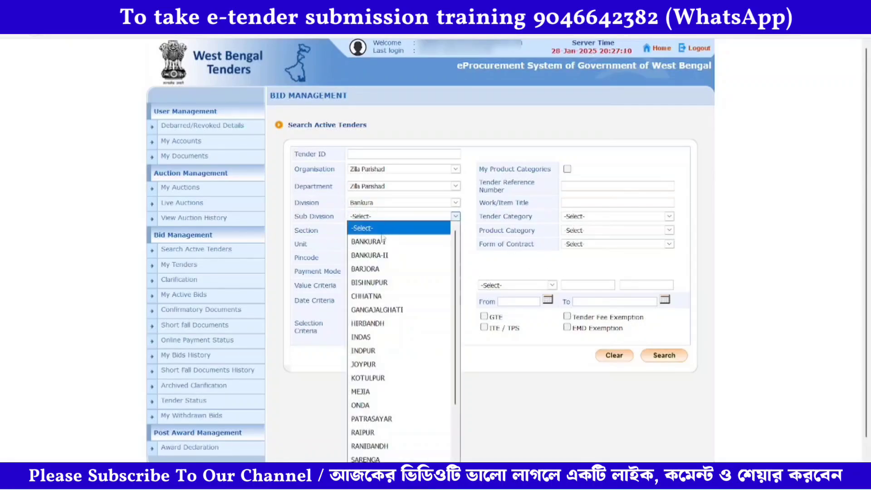
{"action": "left_click", "coordinate": [384, 282]}
{"action": "left_click", "coordinate": [652, 358]}
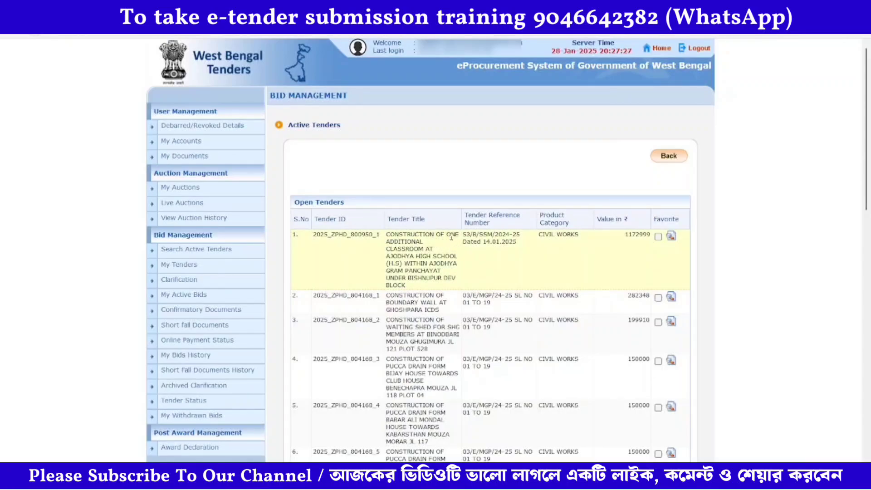
- Review the open tenders list and the option for setting a tender as favorite
{"action": "left_click", "coordinate": [659, 236]}
{"action": "scroll", "coordinate": [635, 272], "scroll_direction": "down", "scroll_amount": 12}
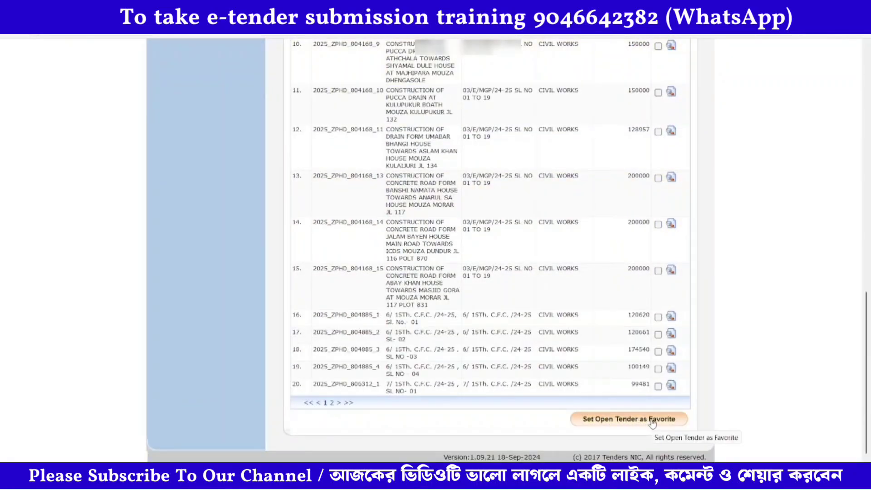
{"action": "scroll", "coordinate": [381, 316], "scroll_direction": "up", "scroll_amount": 12}
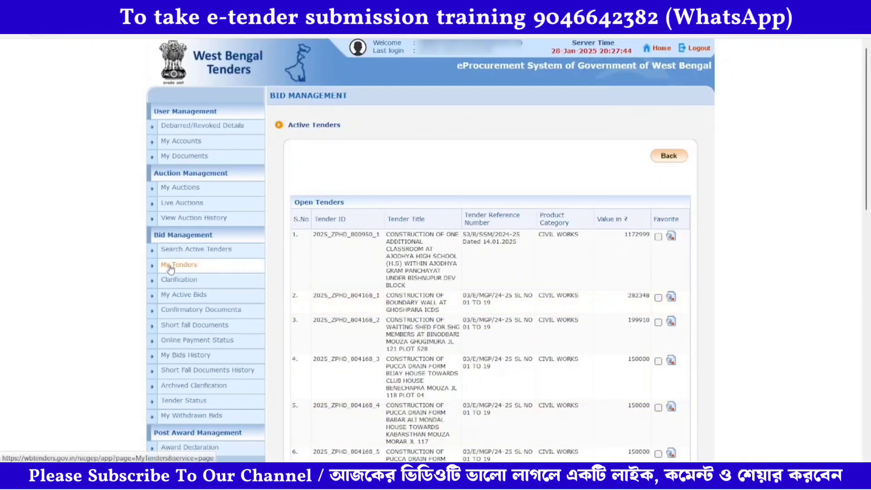
- Open tender 2025_ZPHD_804168_19 from the saved tenders and compare its payment instruments with those of tender 2025_ZPHD_807781_5
{"action": "left_click", "coordinate": [170, 268]}
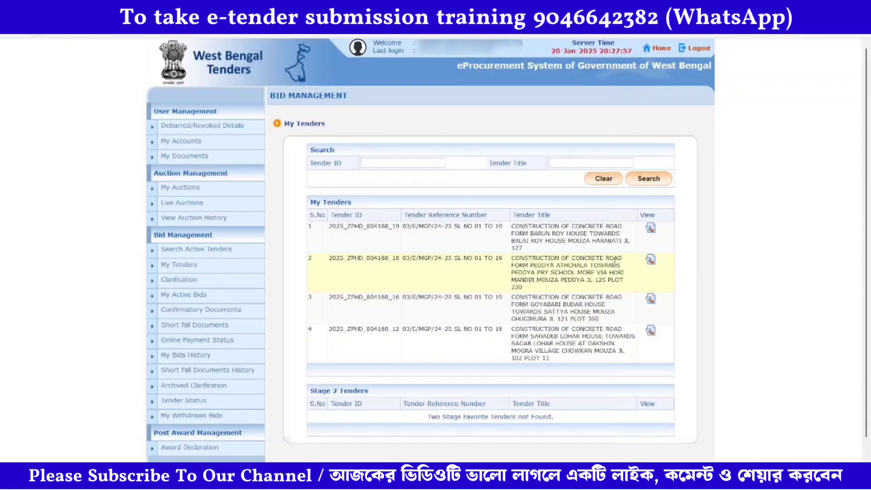
{"action": "left_click", "coordinate": [650, 229]}
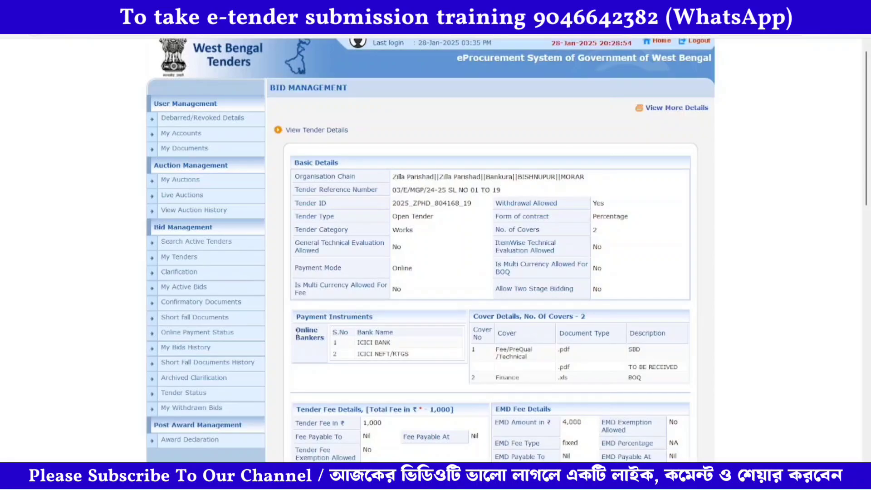
{"action": "left_click_drag", "start_coordinate": [296, 330], "coordinate": [323, 338]}
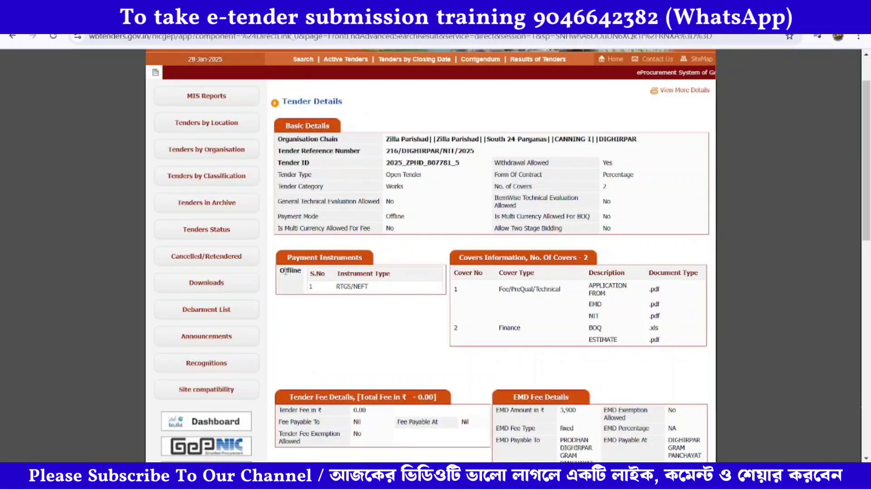
{"action": "left_click_drag", "start_coordinate": [280, 271], "coordinate": [303, 271]}
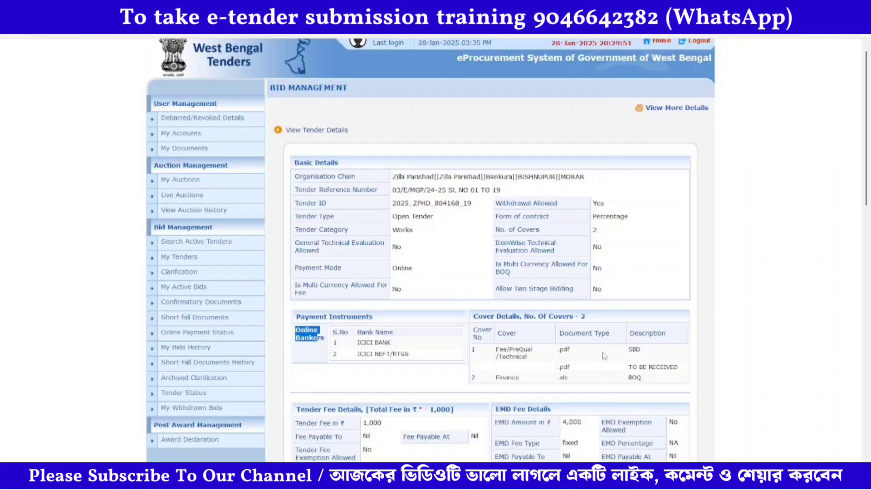
- Examine the SBD, TO BE RECEIVED and BOQ documents and the cover types in the MORAR tender's cover details
{"action": "left_click_drag", "start_coordinate": [628, 350], "coordinate": [642, 352]}
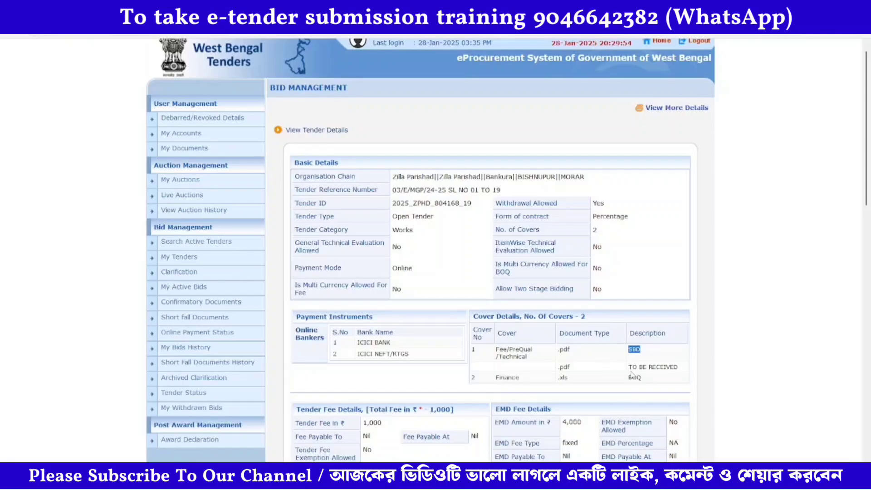
{"action": "left_click_drag", "start_coordinate": [629, 368], "coordinate": [679, 366]}
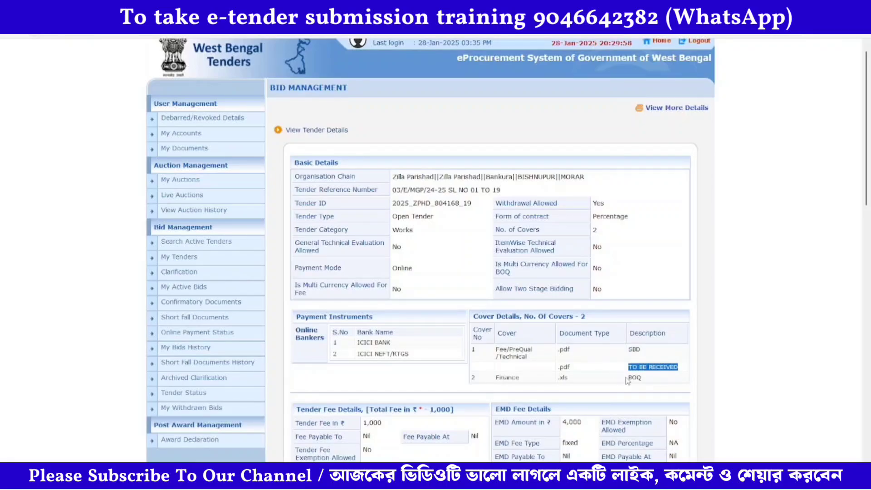
{"action": "left_click_drag", "start_coordinate": [627, 378], "coordinate": [645, 380]}
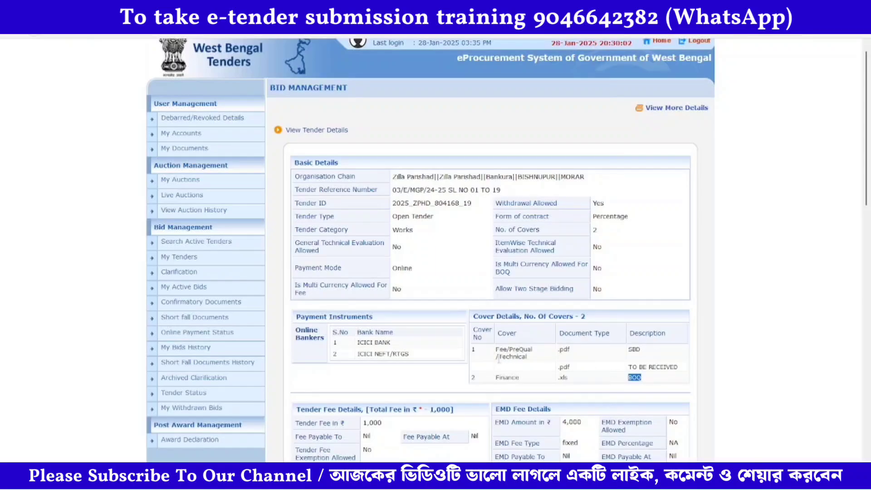
{"action": "left_click_drag", "start_coordinate": [500, 358], "coordinate": [513, 379]}
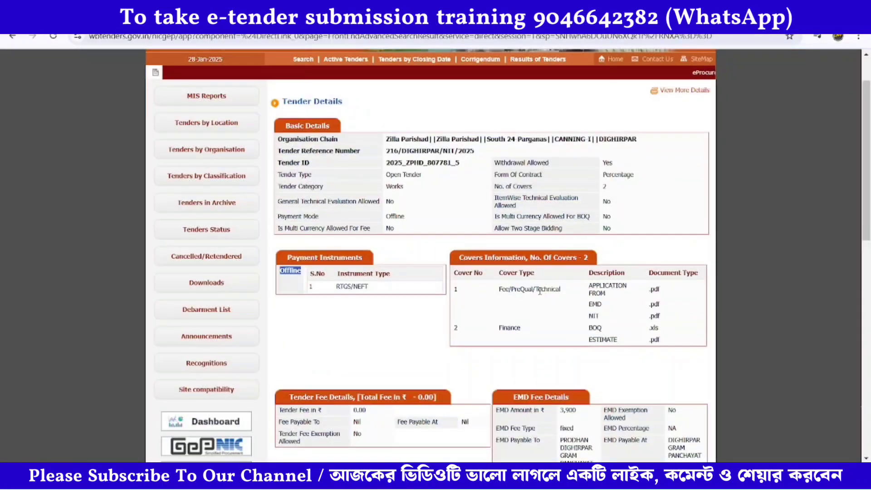
- Examine the technical and finance cover documents required by the DIGHIRPAR tender for comparison
{"action": "left_click_drag", "start_coordinate": [536, 291], "coordinate": [608, 294]}
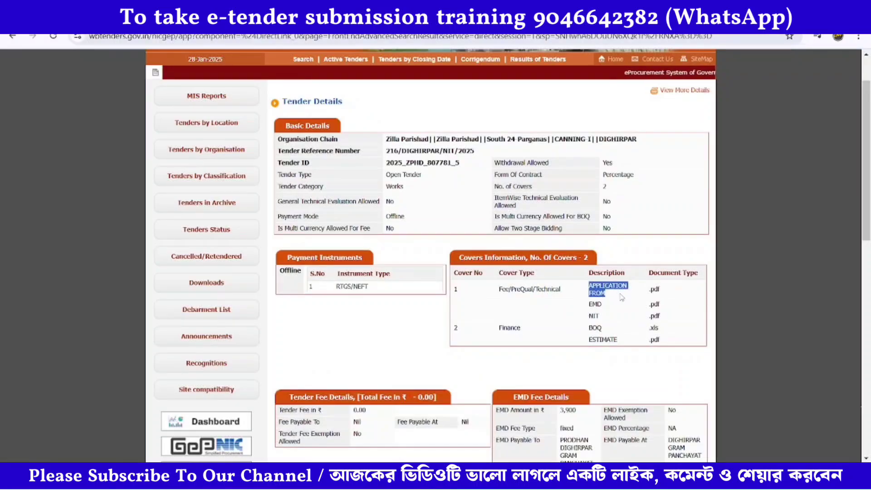
{"action": "double_click", "coordinate": [595, 304]}
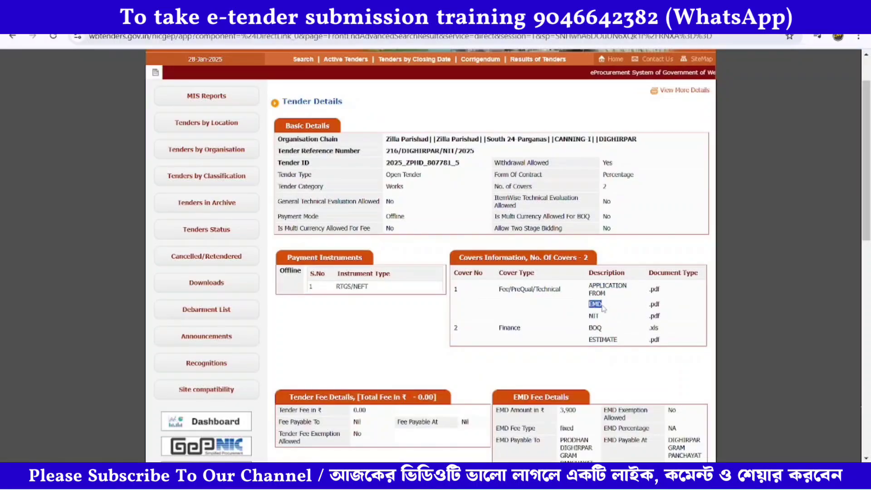
{"action": "double_click", "coordinate": [592, 315]}
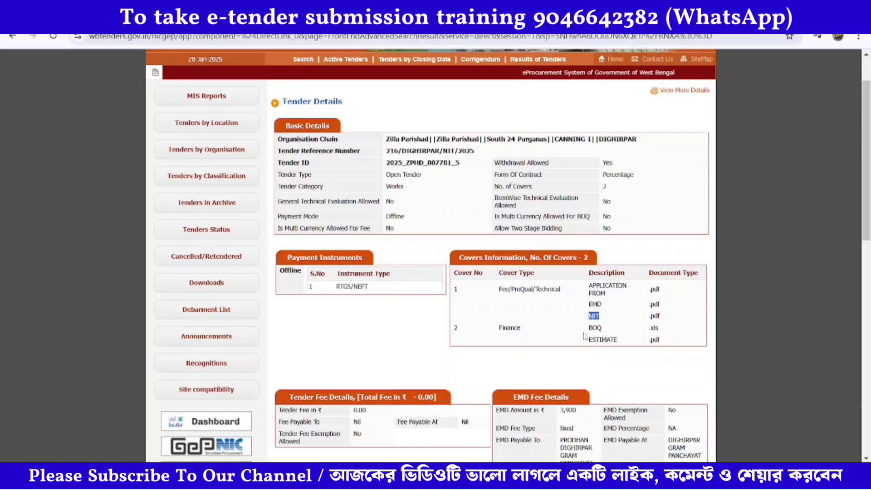
{"action": "left_click_drag", "start_coordinate": [590, 329], "coordinate": [618, 340]}
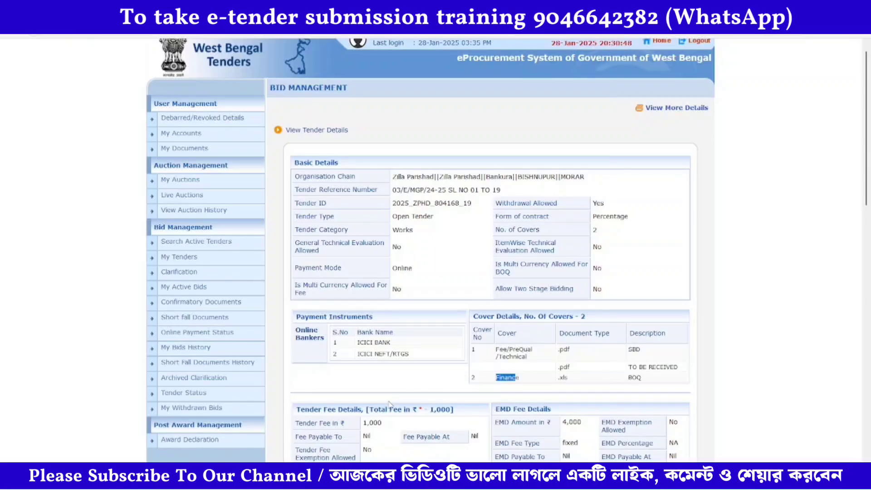
- Check the MORAR tender's fee and EMD amount, then its critical dates and tender documents
{"action": "scroll", "coordinate": [392, 404], "scroll_direction": "down", "scroll_amount": 1}
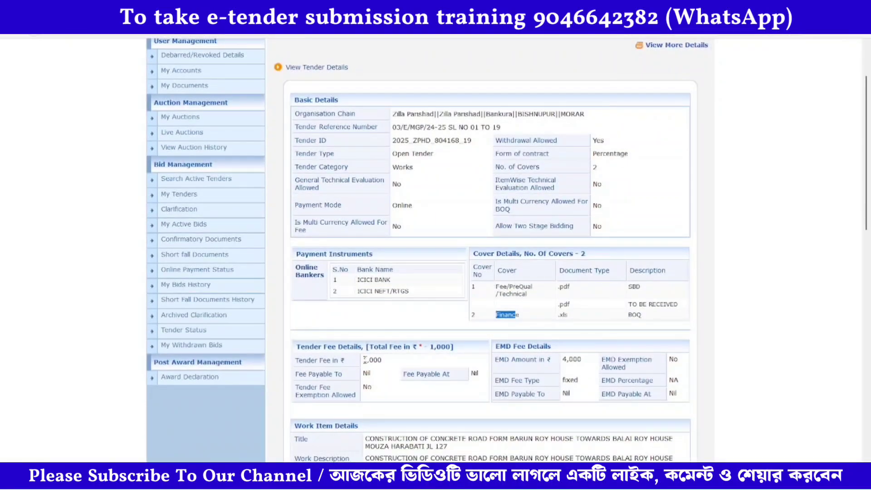
{"action": "left_click_drag", "start_coordinate": [363, 360], "coordinate": [385, 362]}
{"action": "left_click_drag", "start_coordinate": [563, 359], "coordinate": [586, 364]}
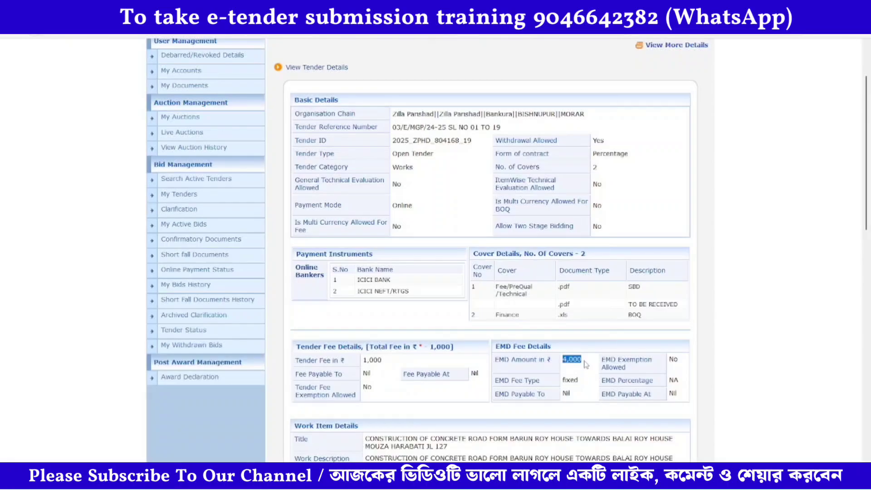
{"action": "scroll", "coordinate": [585, 364], "scroll_direction": "down", "scroll_amount": 10}
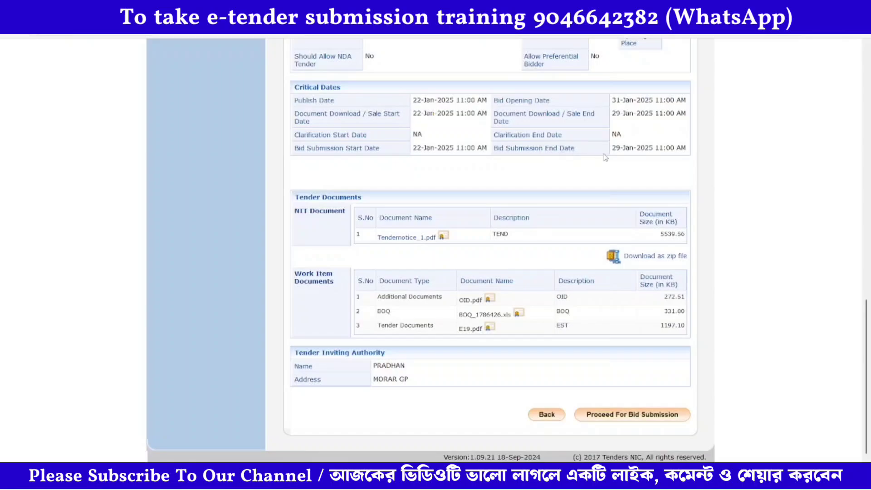
- Check the bid submission end date, and download Tendernotice_1.pdf and the work item documents as a zip file
{"action": "left_click_drag", "start_coordinate": [613, 153], "coordinate": [653, 157]}
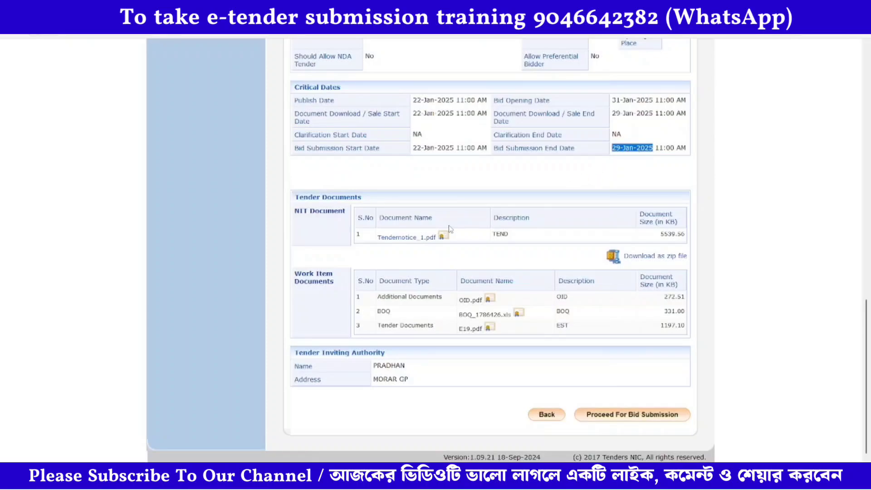
{"action": "left_click", "coordinate": [393, 242]}
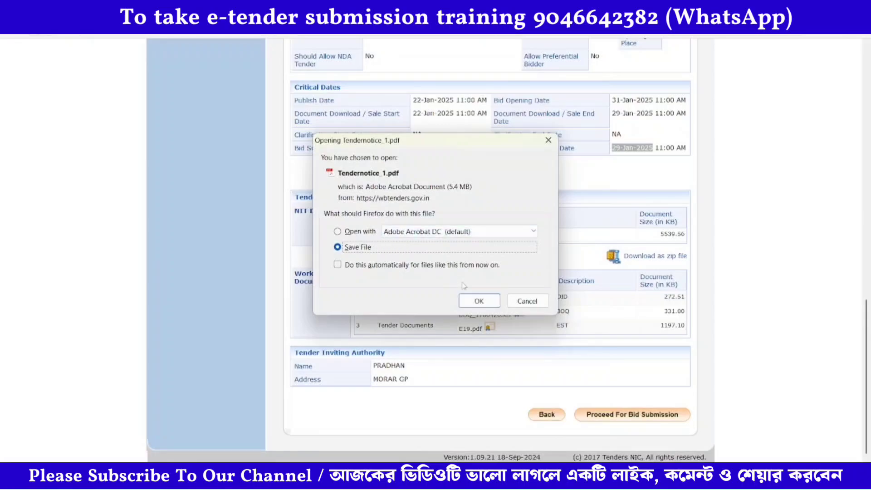
{"action": "left_click", "coordinate": [484, 303]}
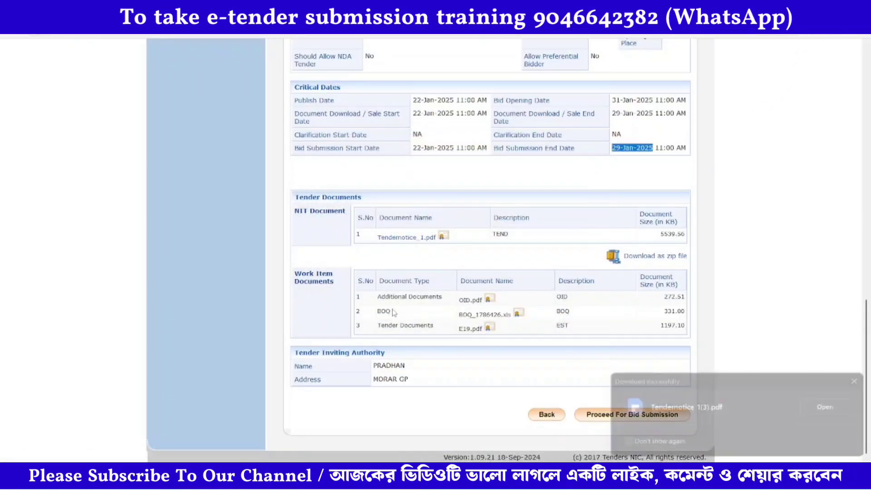
{"action": "left_click", "coordinate": [860, 377]}
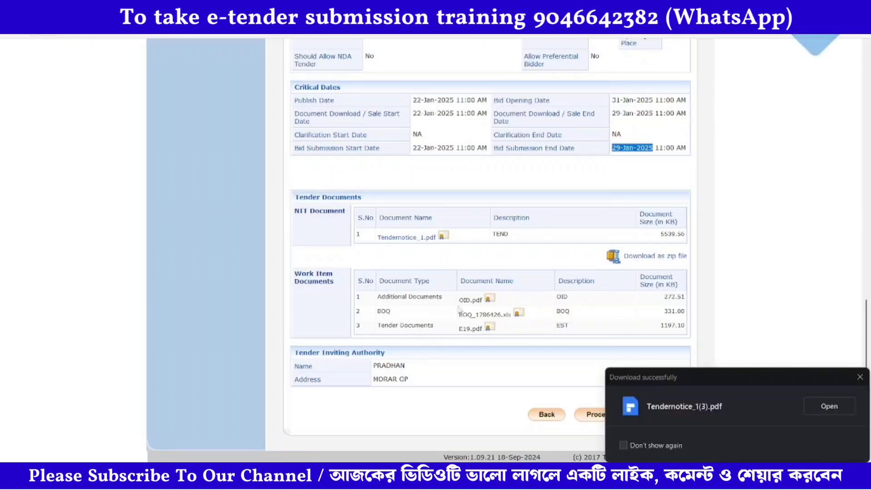
{"action": "left_click", "coordinate": [860, 377]}
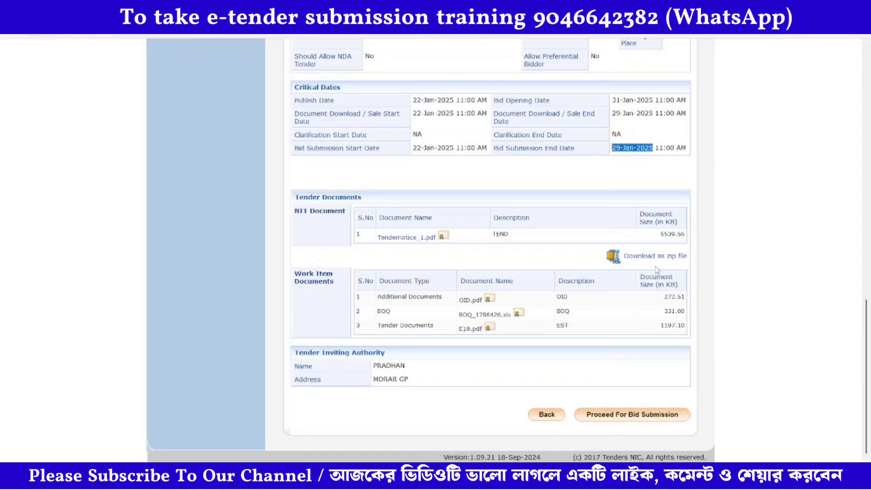
{"action": "left_click", "coordinate": [656, 258]}
{"action": "left_click", "coordinate": [474, 301]}
- Proceed to bid submission for the MORAR tender, agreeing to the portal's user agreement and accepting the bidder details
{"action": "left_click", "coordinate": [631, 414]}
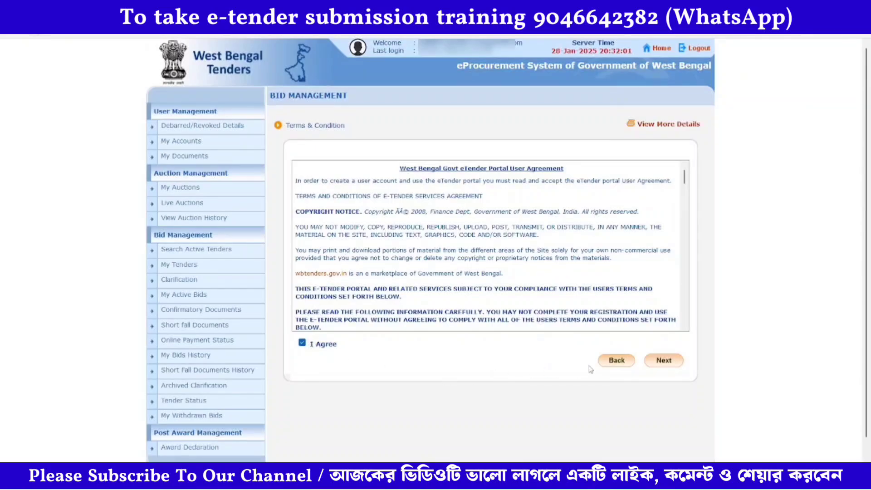
{"action": "left_click", "coordinate": [657, 365]}
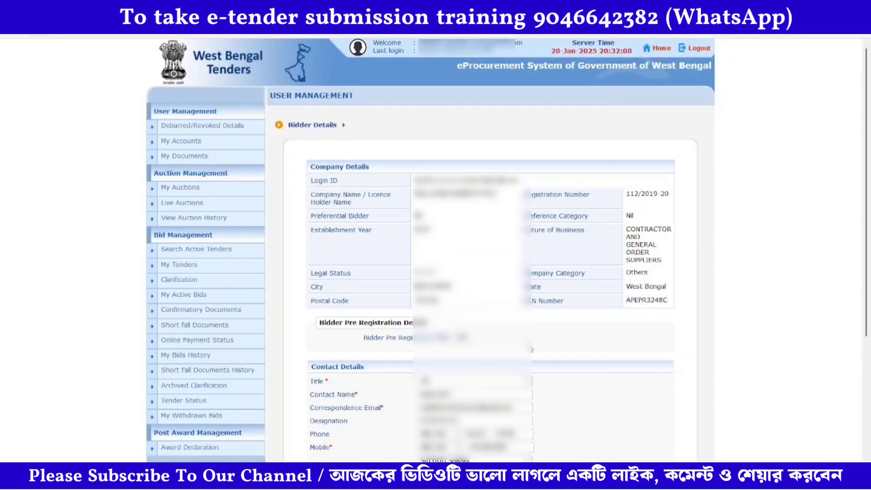
{"action": "scroll", "coordinate": [532, 349], "scroll_direction": "down", "scroll_amount": 3}
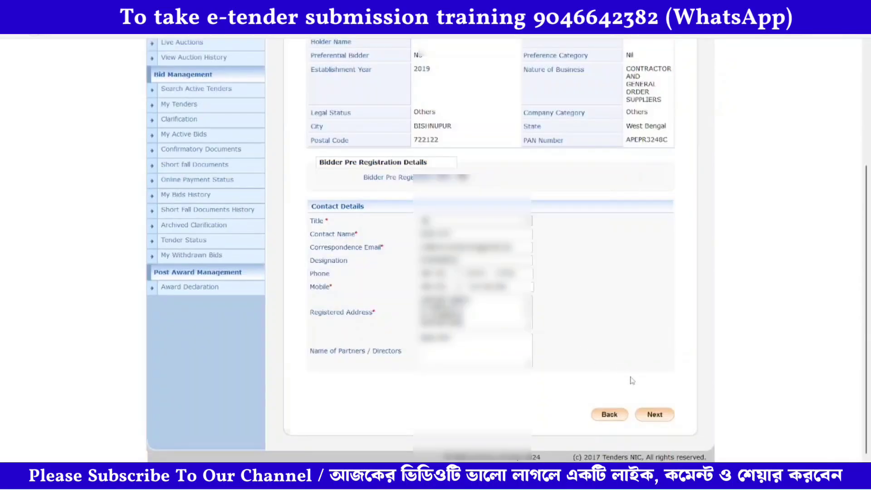
{"action": "left_click", "coordinate": [655, 416]}
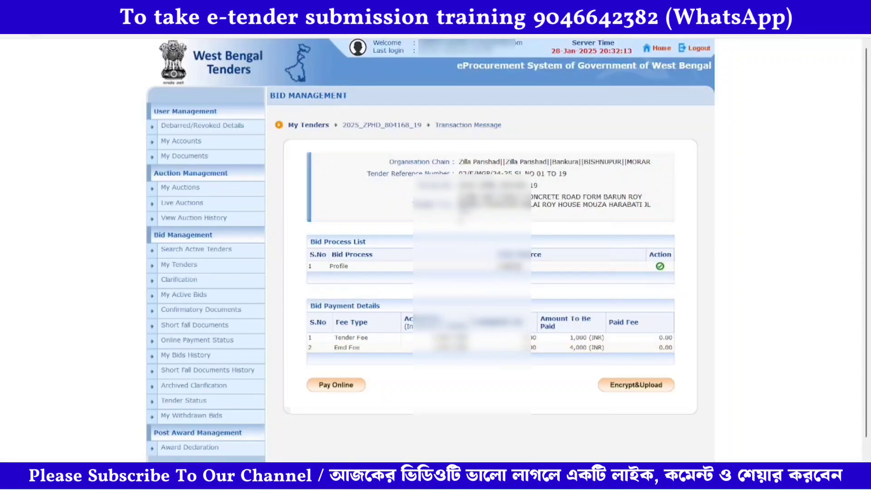
- Check the tender title, start the online fee payment with the ICICI BANK option and accept the payment terms and conditions
{"action": "left_click_drag", "start_coordinate": [459, 195], "coordinate": [490, 224]}
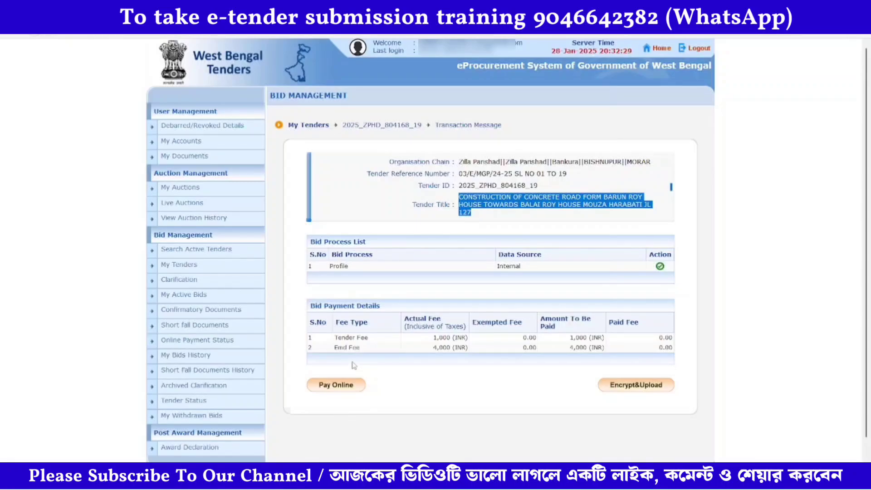
{"action": "left_click", "coordinate": [328, 389]}
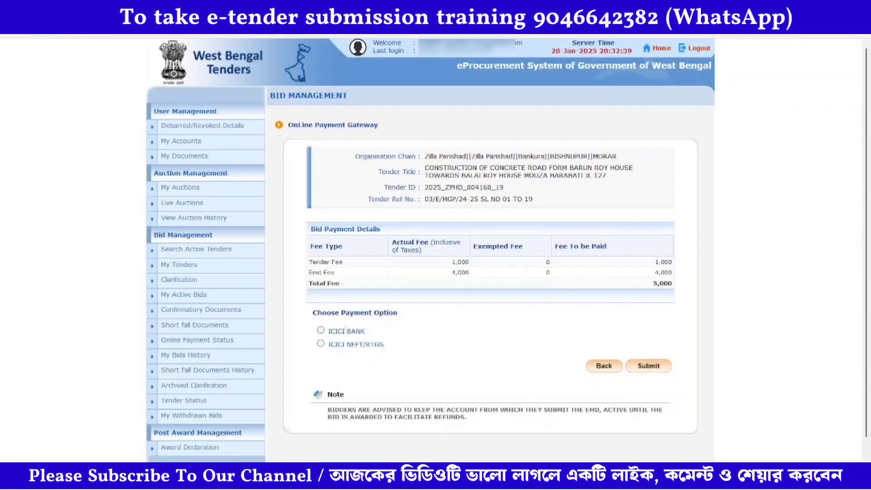
{"action": "left_click", "coordinate": [321, 331]}
{"action": "left_click", "coordinate": [650, 368]}
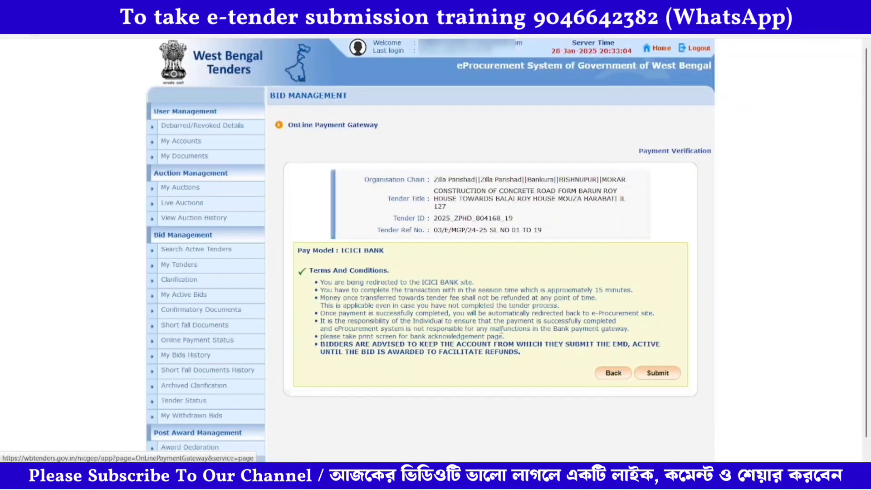
{"action": "left_click", "coordinate": [652, 373]}
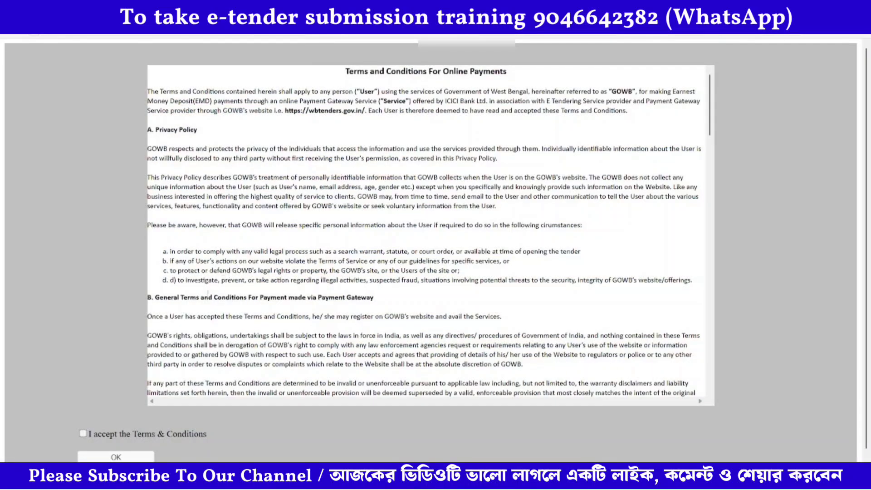
{"action": "left_click", "coordinate": [82, 433]}
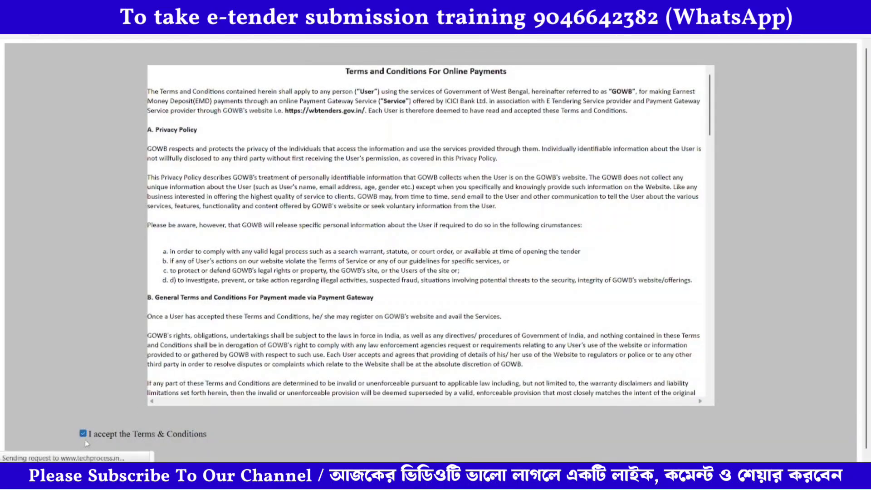
{"action": "left_click", "coordinate": [116, 457]}
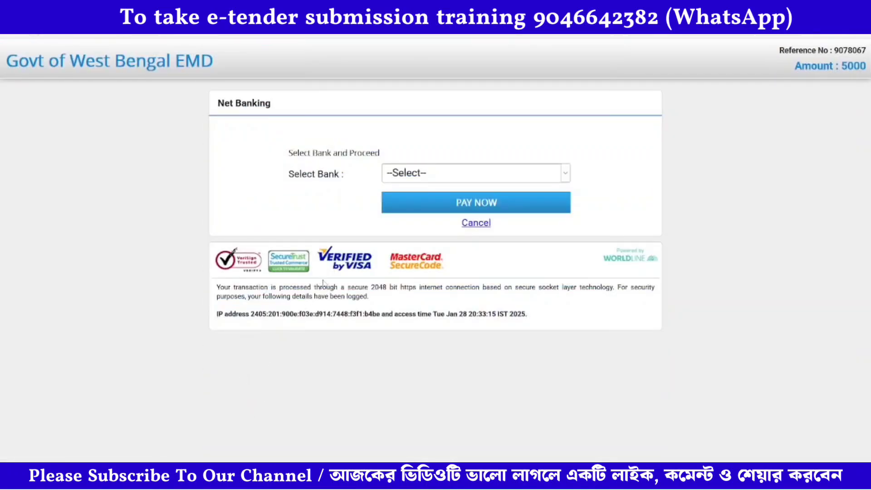
- Choose State Bank of India for net banking and proceed with paying the tender and EMD fees
{"action": "left_click", "coordinate": [419, 177]}
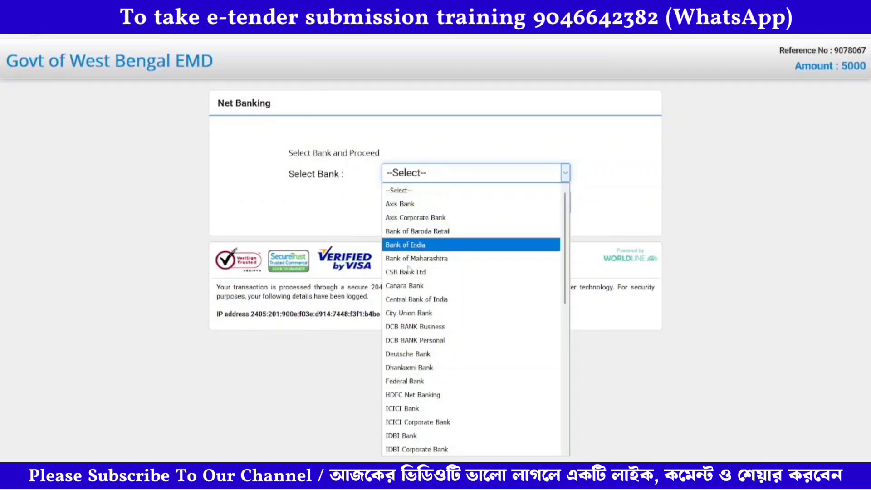
{"action": "scroll", "coordinate": [439, 317], "scroll_direction": "down", "scroll_amount": 6}
{"action": "scroll", "coordinate": [440, 381], "scroll_direction": "down", "scroll_amount": 2}
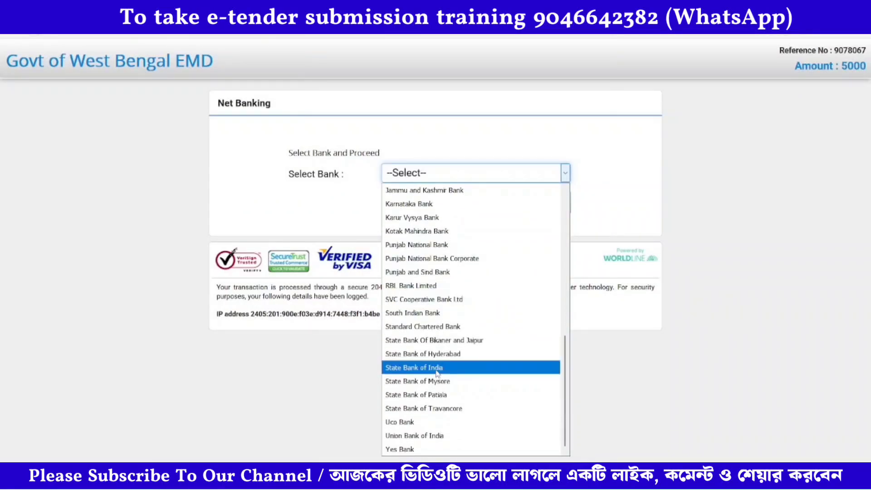
{"action": "left_click", "coordinate": [439, 366]}
{"action": "left_click", "coordinate": [470, 207]}
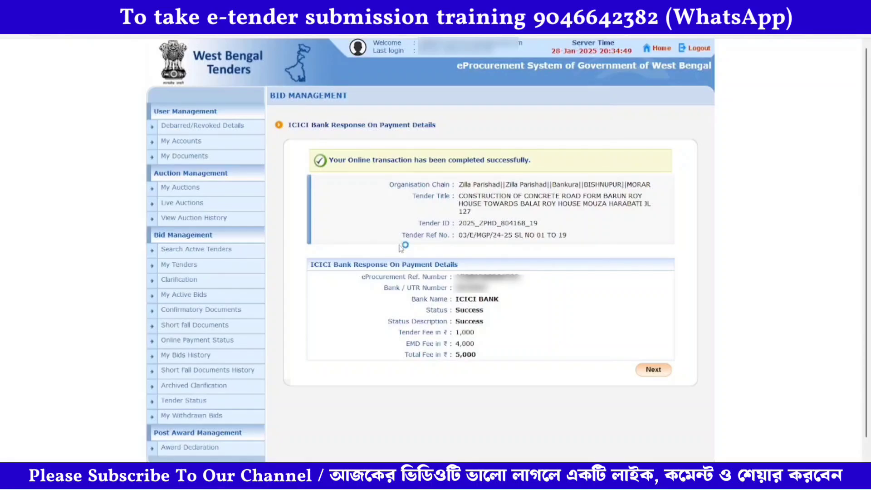
- Save the bank's payment response page as a PDF using the Microsoft Print to PDF printer
{"action": "key", "text": "ctrl+p"}
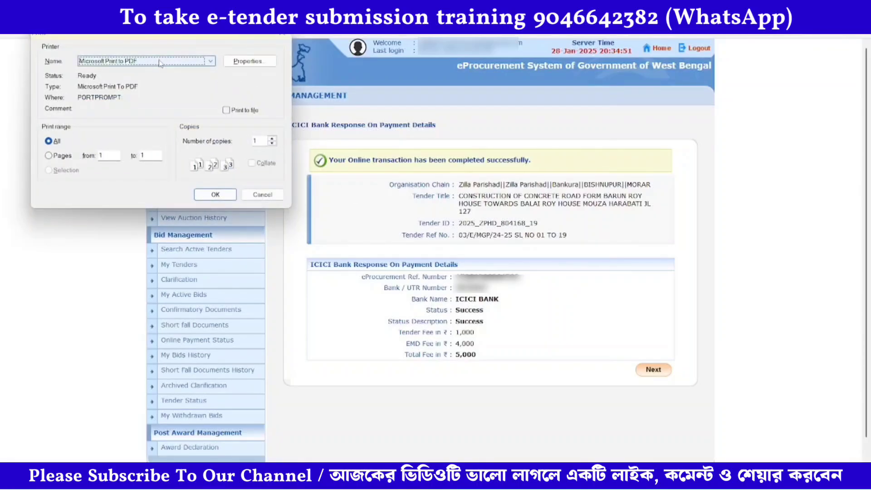
{"action": "left_click", "coordinate": [228, 201]}
{"action": "left_click", "coordinate": [216, 195]}
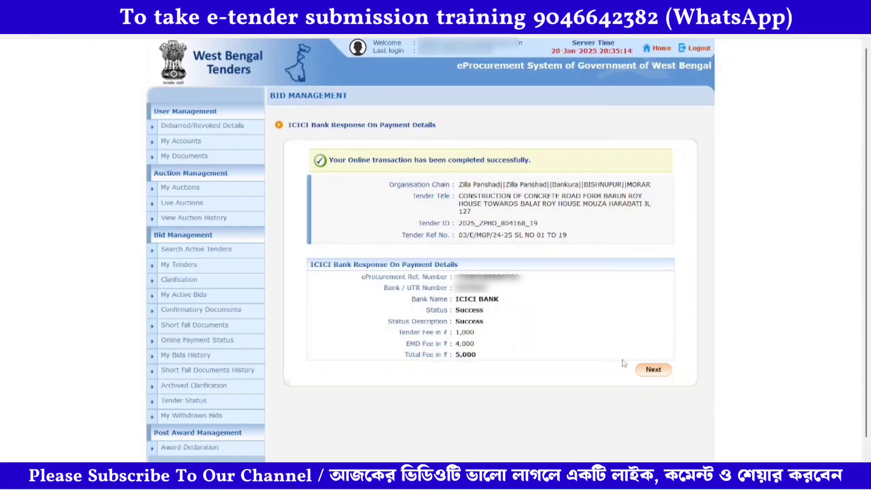
- Continue to encrypted upload, then sign and upload SBD.pdf and payment.pdf to the Fee/PreQual/Technical cover, verifying with the signing token's user PIN
{"action": "left_click", "coordinate": [654, 371]}
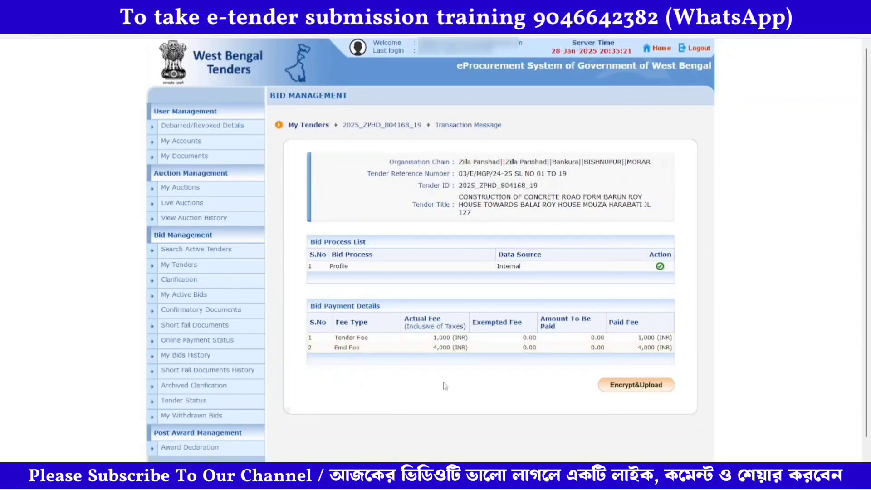
{"action": "left_click", "coordinate": [635, 389]}
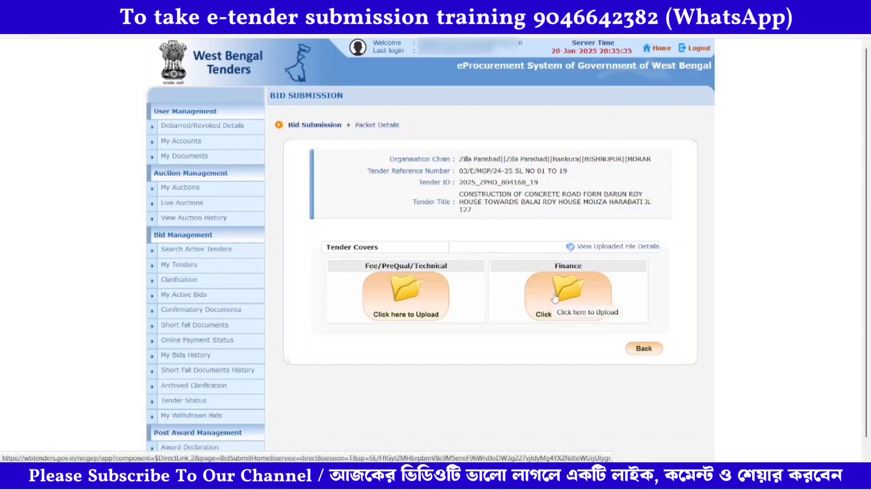
{"action": "left_click", "coordinate": [406, 296]}
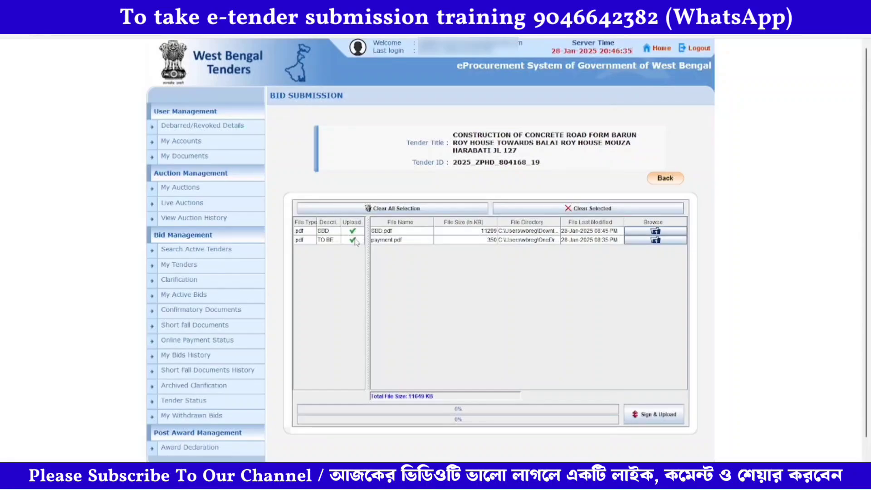
{"action": "left_click", "coordinate": [660, 414]}
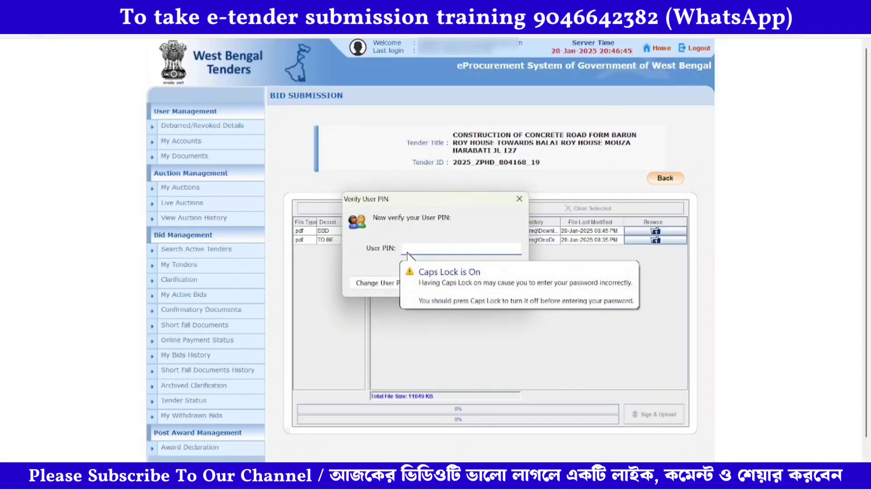
{"action": "type", "text": "••••"}
{"action": "type", "text": "••"}
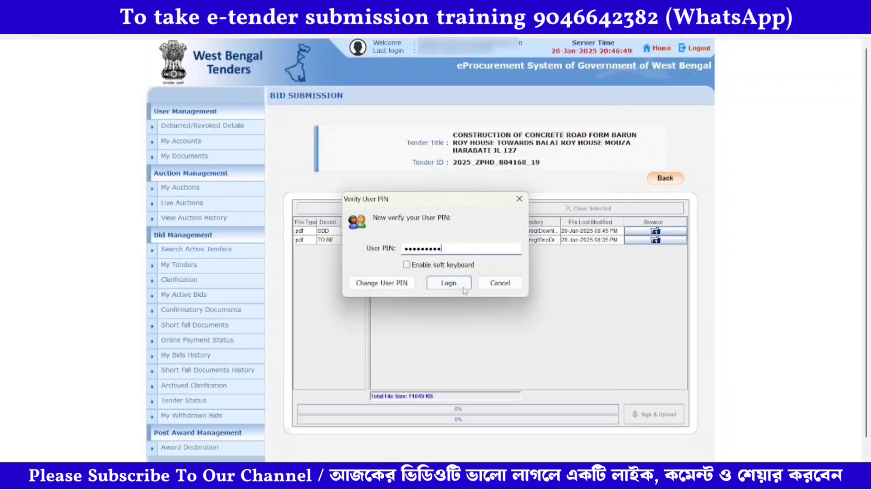
{"action": "left_click", "coordinate": [462, 288]}
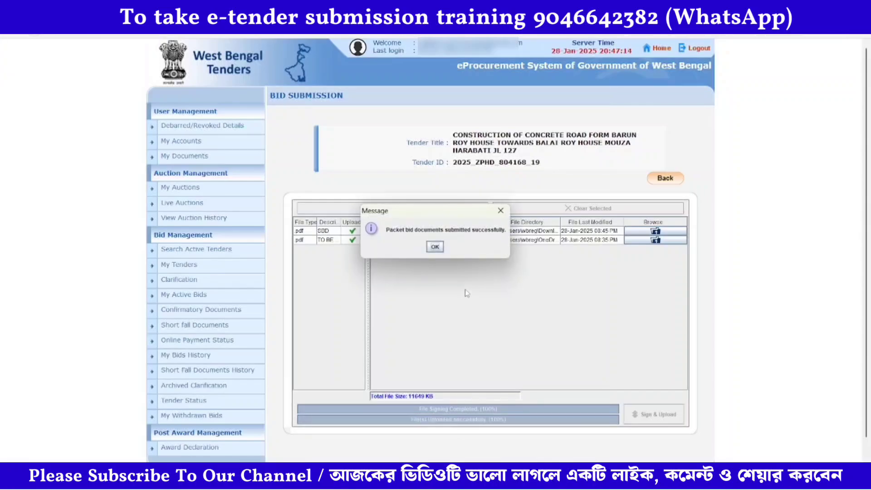
{"action": "left_click", "coordinate": [435, 246]}
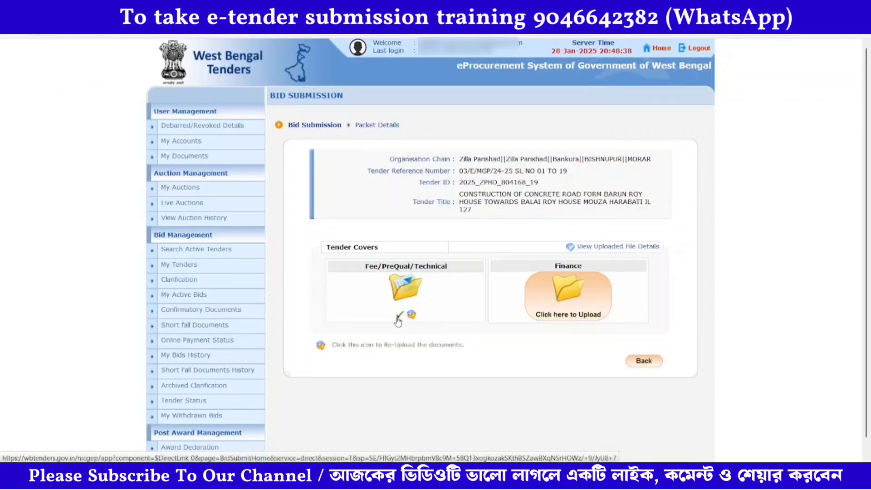
- Open the Finance cover for upload and open the downloaded BOQ_1786426 workbook from the tender's work folder
{"action": "left_click", "coordinate": [570, 296]}
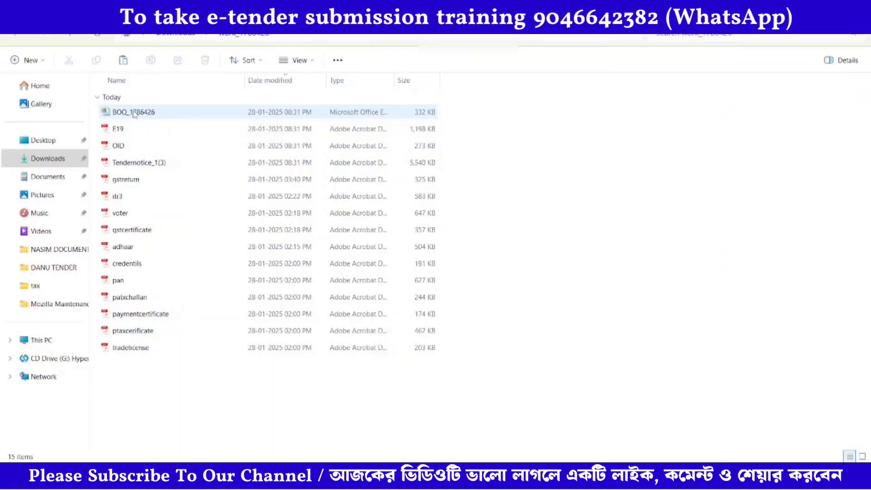
{"action": "double_click", "coordinate": [134, 112]}
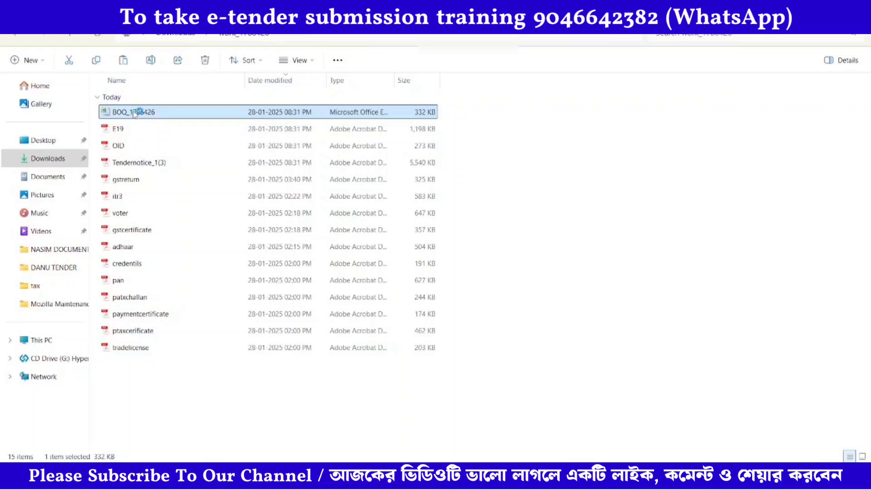